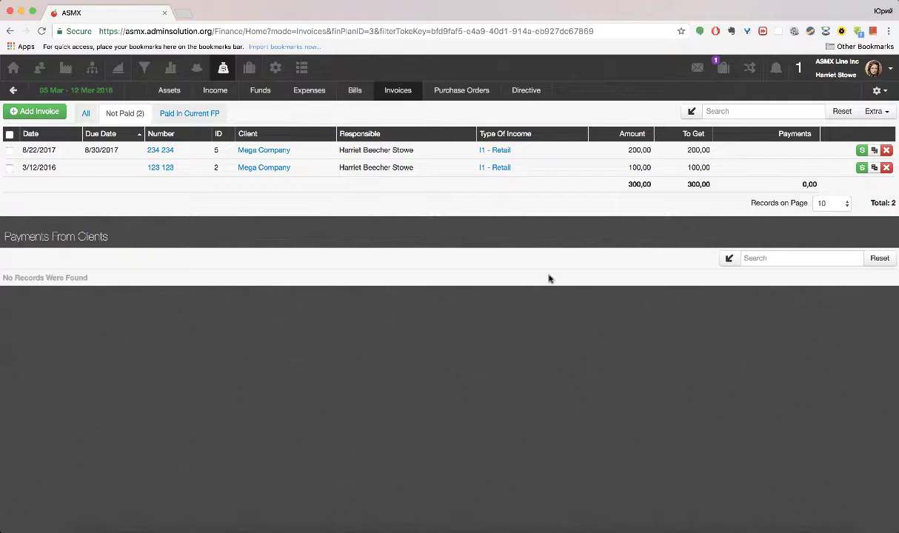
Open the operations of the Mega Company invoice dated 8/22/2017, examine its new transaction form, and close both without saving.
left_click(156, 152)
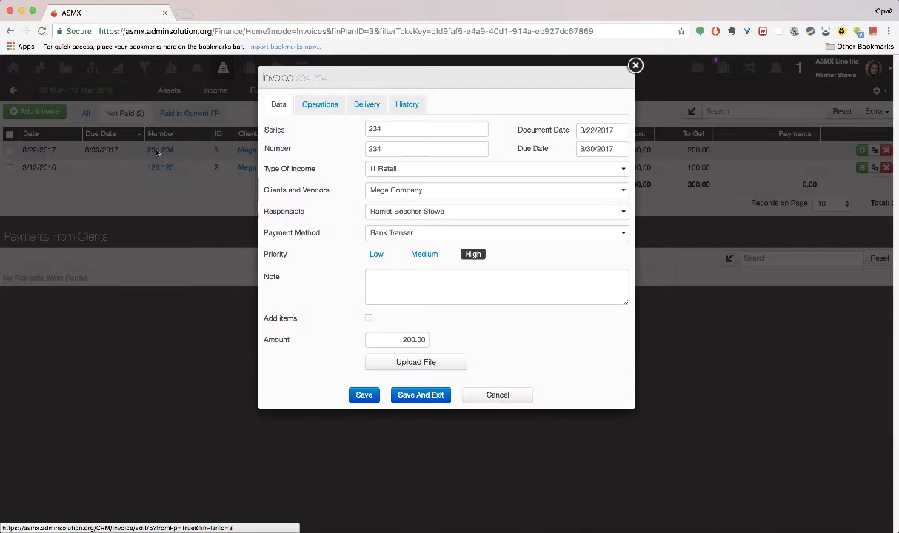
left_click(304, 107)
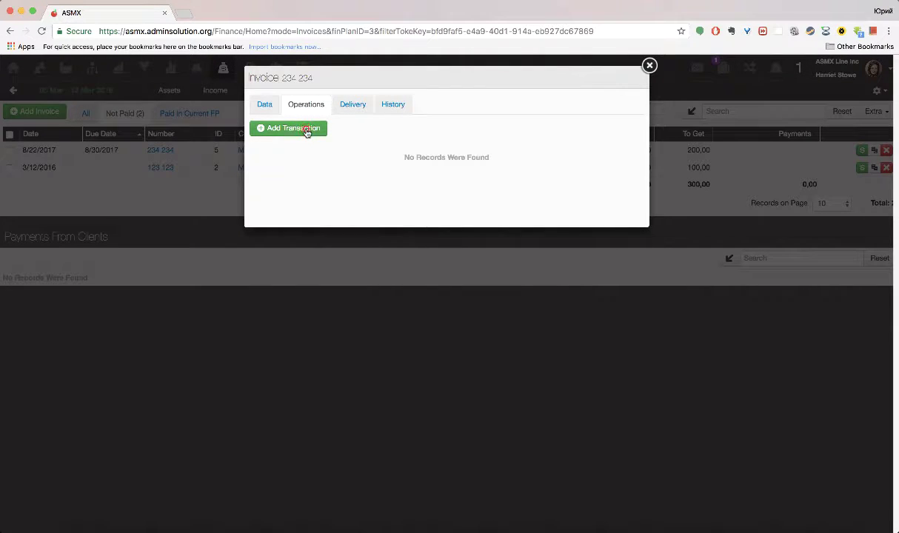
left_click(305, 129)
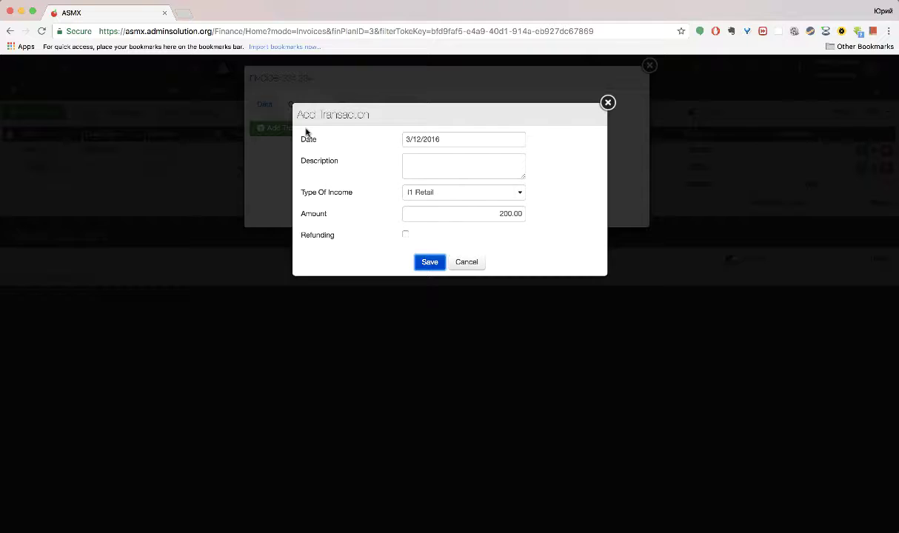
left_click(610, 103)
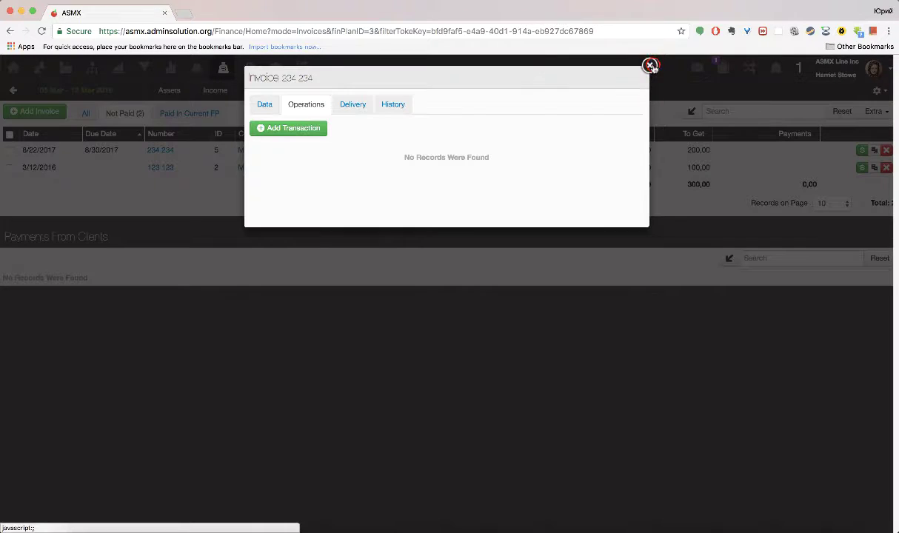
left_click(649, 65)
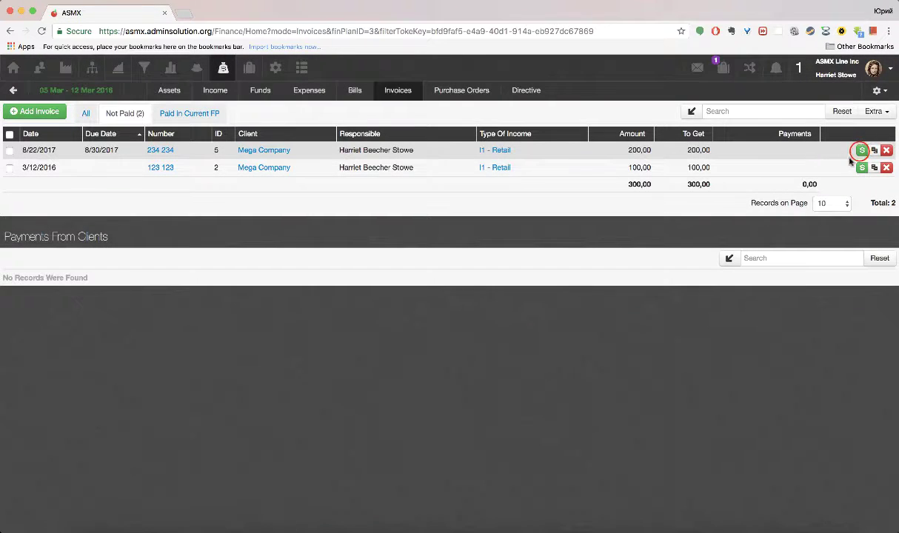
Record a 100.00 payment for the invoice dated 8/22/2017 with I2 Wholesale as the type of income.
left_click(862, 151)
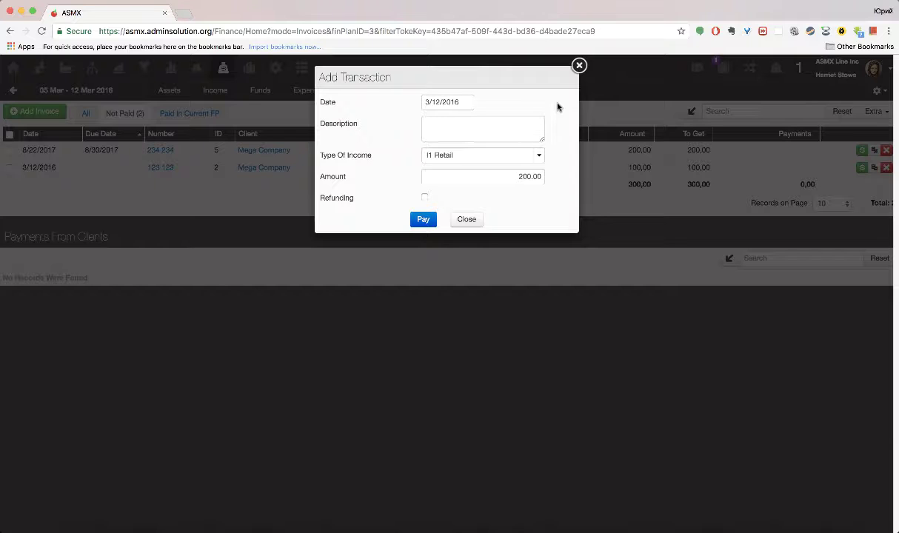
left_click(467, 100)
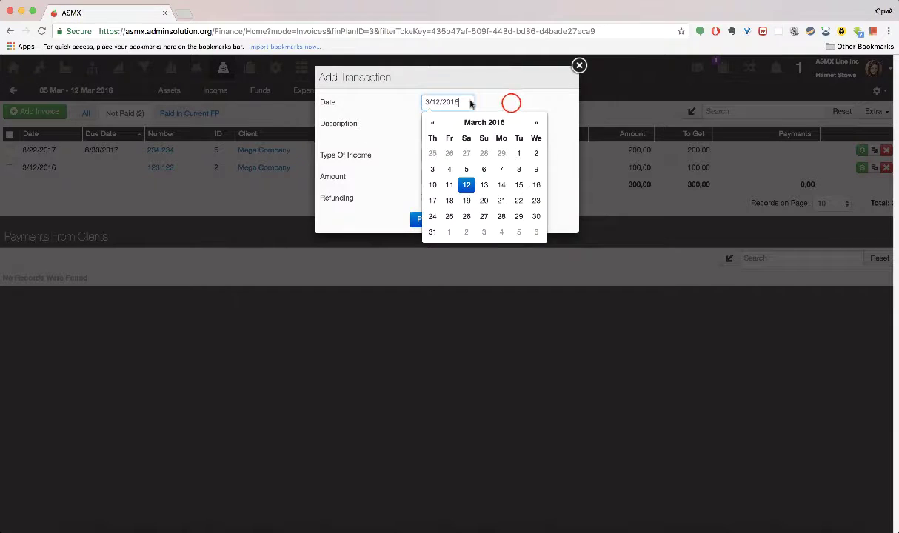
left_click(511, 103)
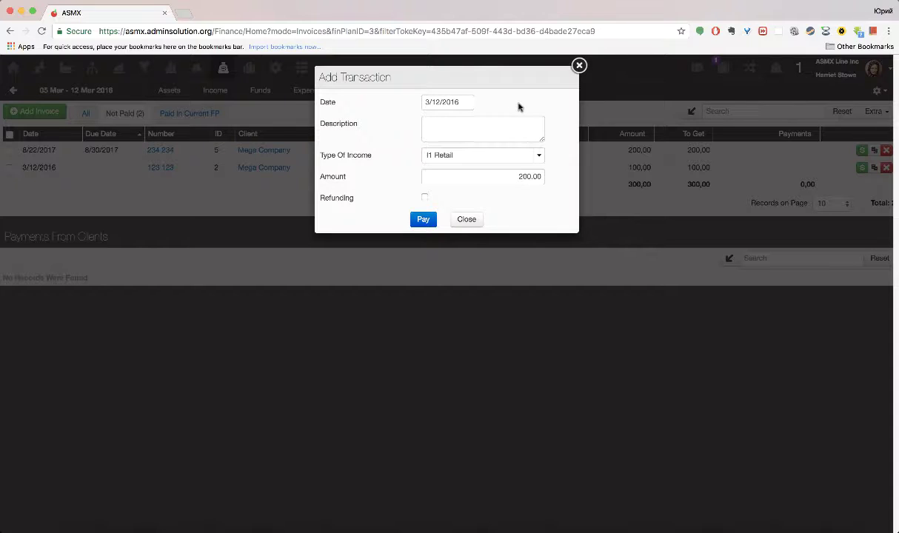
left_click(502, 157)
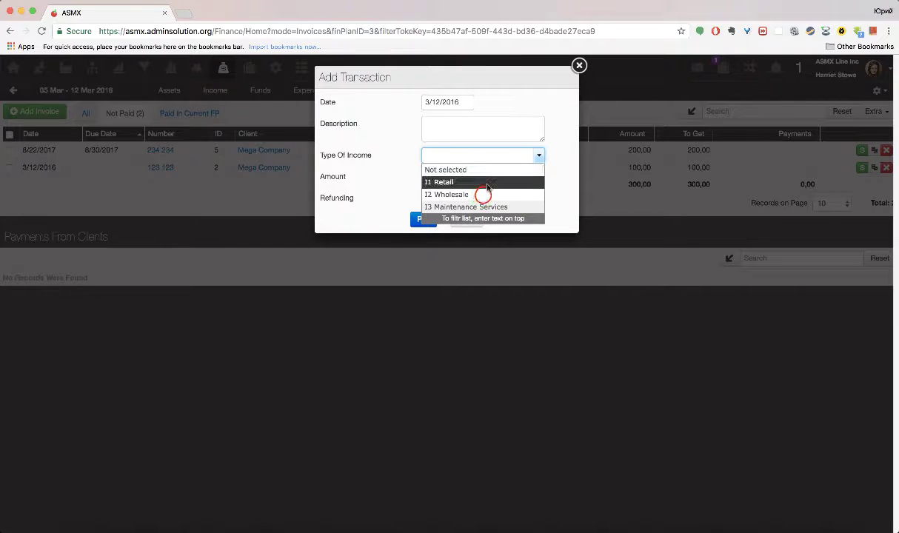
left_click(483, 194)
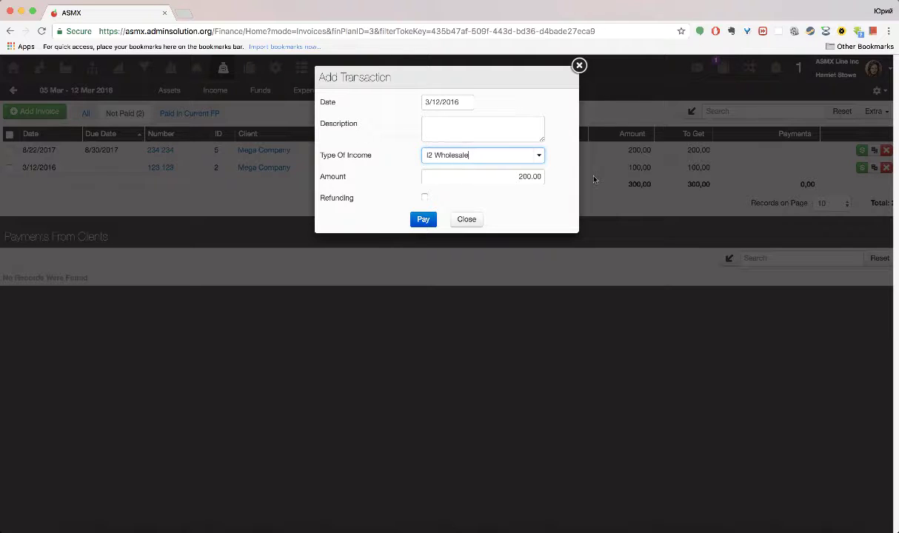
left_click(523, 176)
key("BackSpace")
type("1")
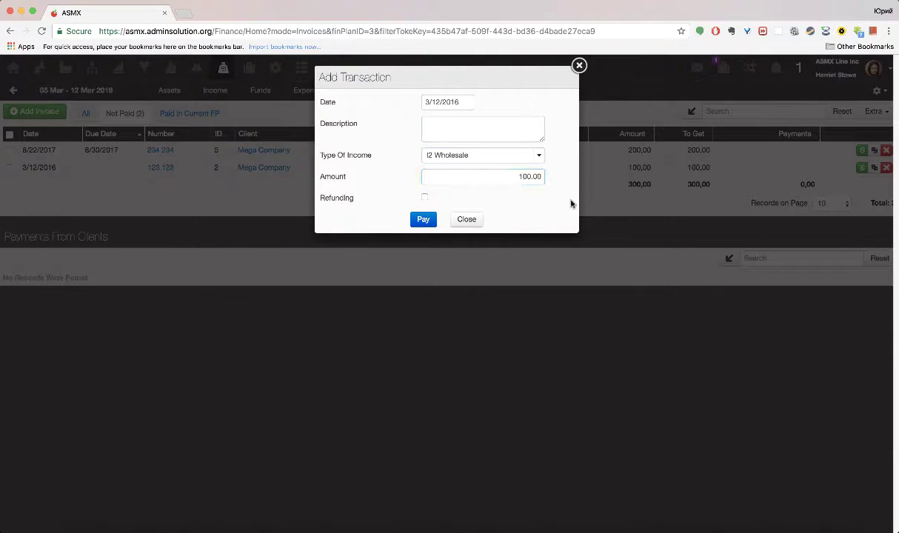
left_click(424, 219)
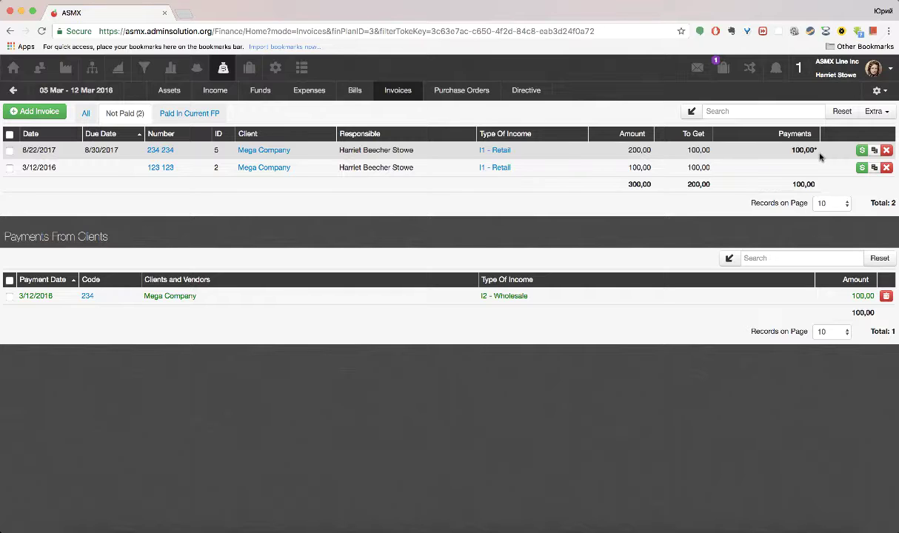
Look at the previous financial period's invoices and return to the 05 Mar - 12 Mar 2016 period.
left_click(16, 92)
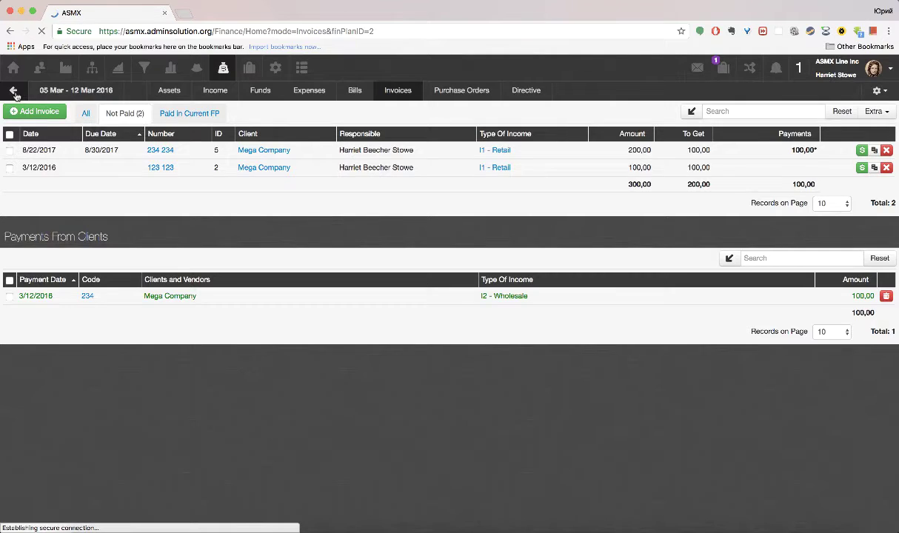
left_click(138, 89)
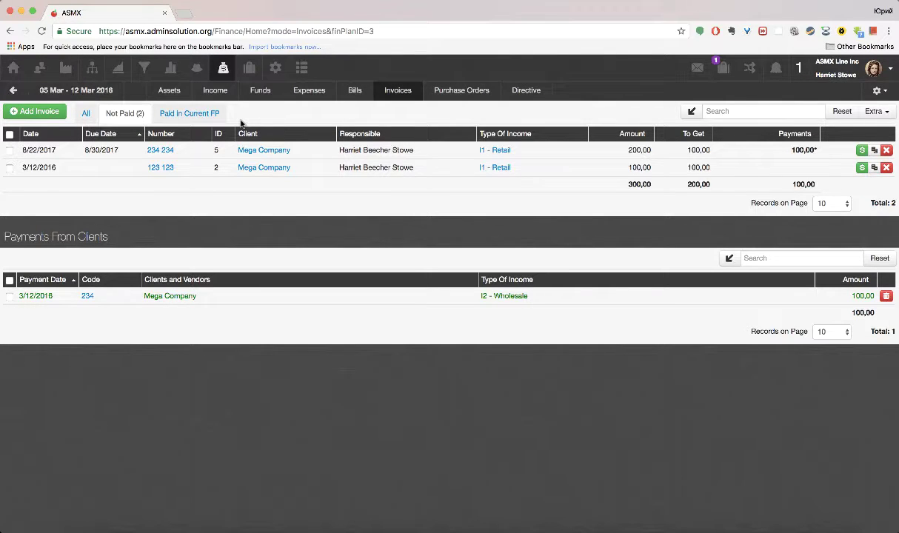
Select both unpaid invoices in the list.
left_click(9, 151)
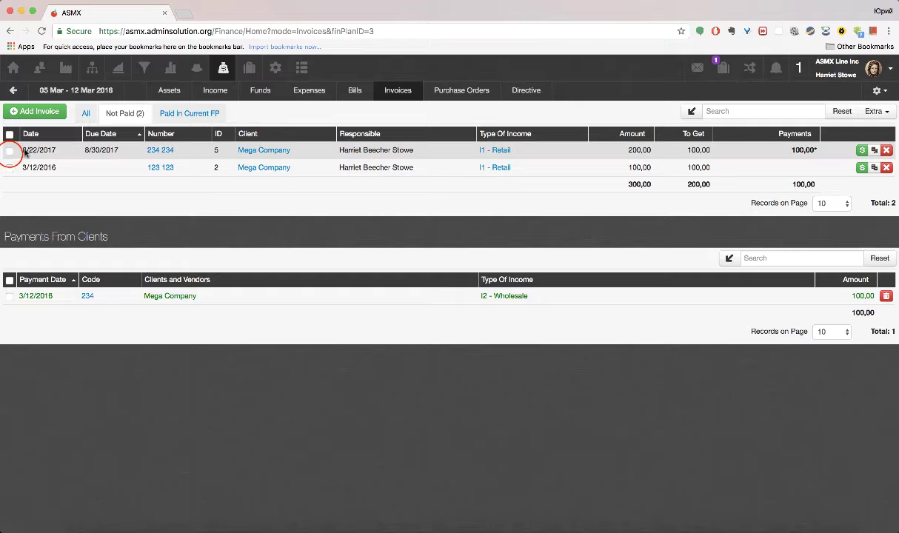
left_click(10, 168)
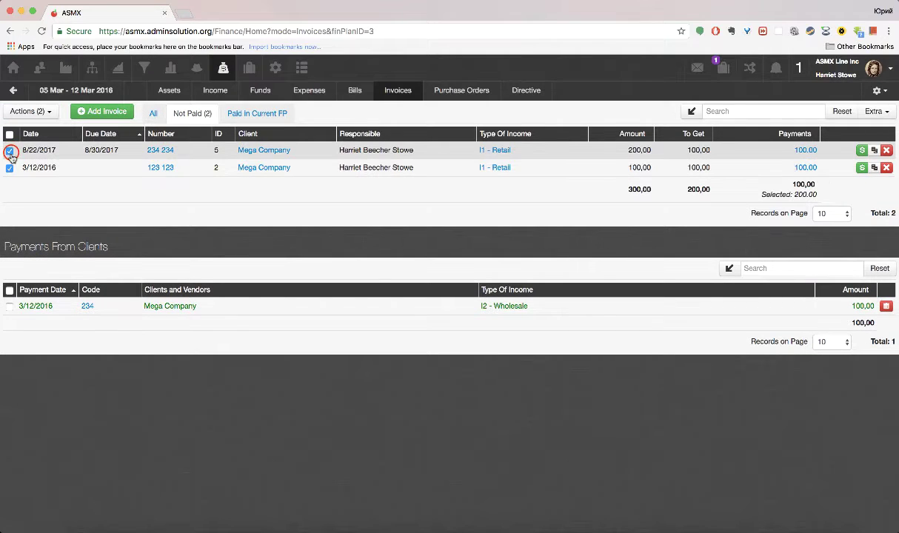
left_click(10, 152)
left_click(11, 168)
left_click(10, 135)
left_click(803, 150)
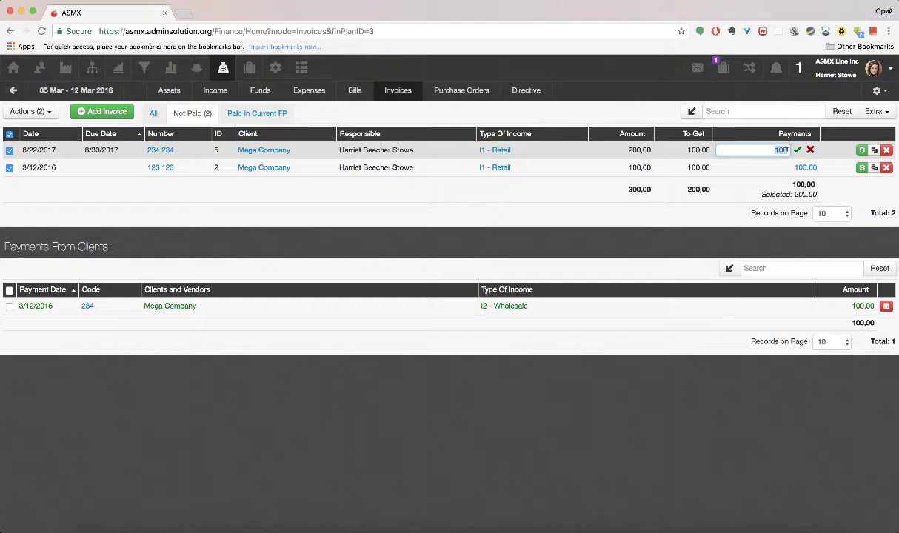
type("50")
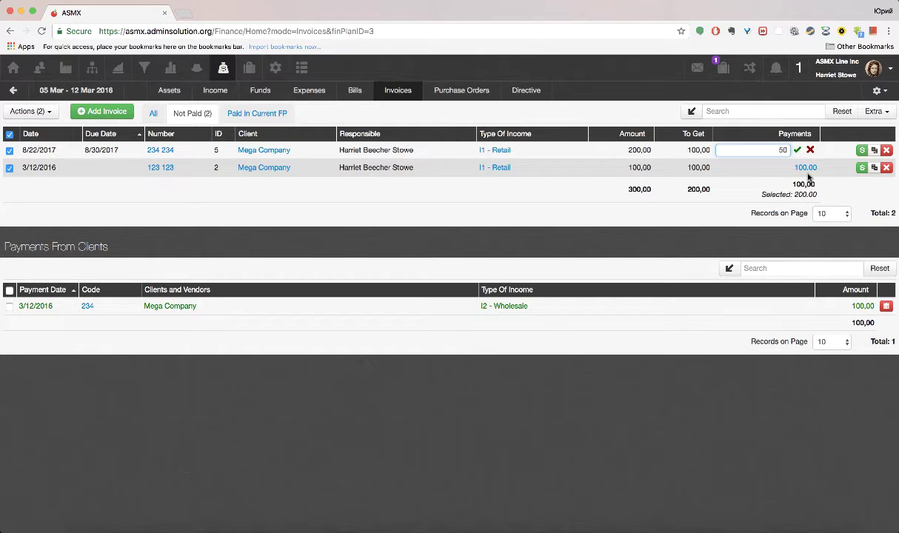
key("Escape")
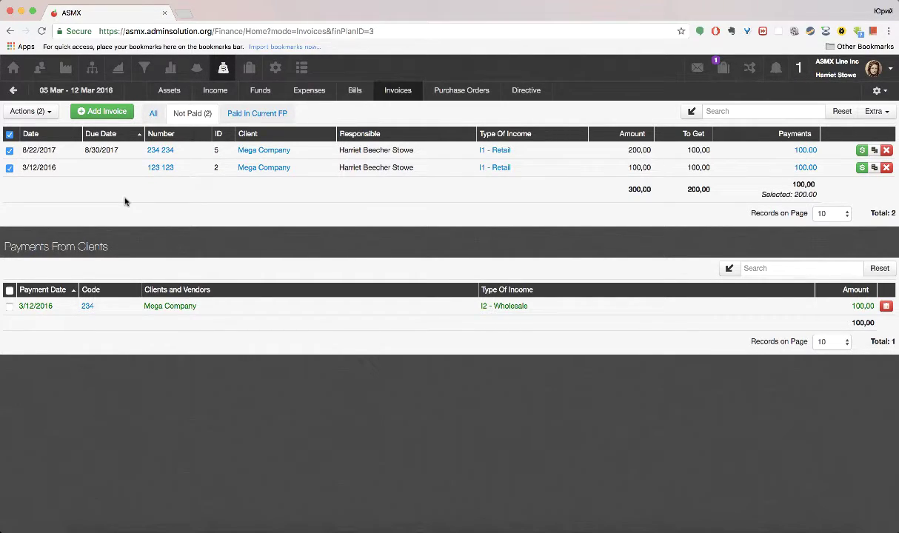
Pay the two selected invoices together as payment documents with I2 Wholesale as the type of income.
left_click(48, 114)
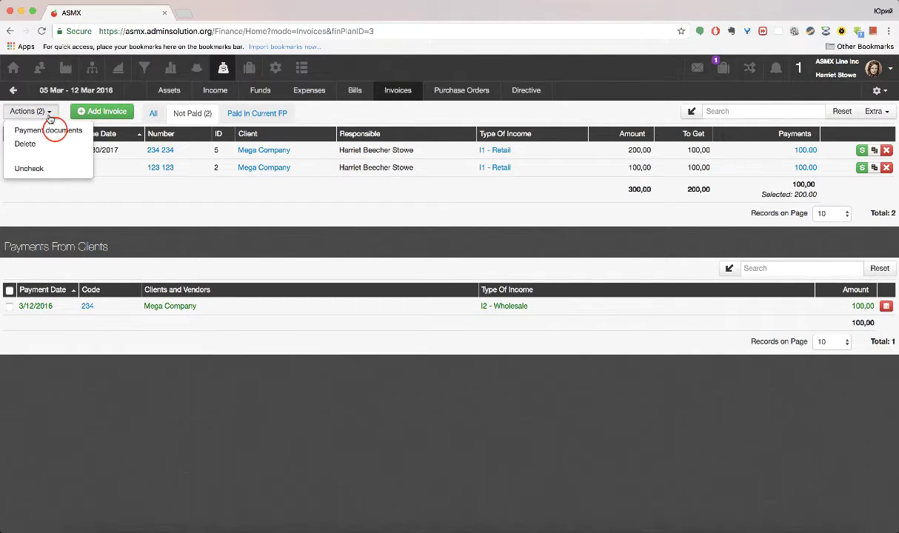
left_click(54, 130)
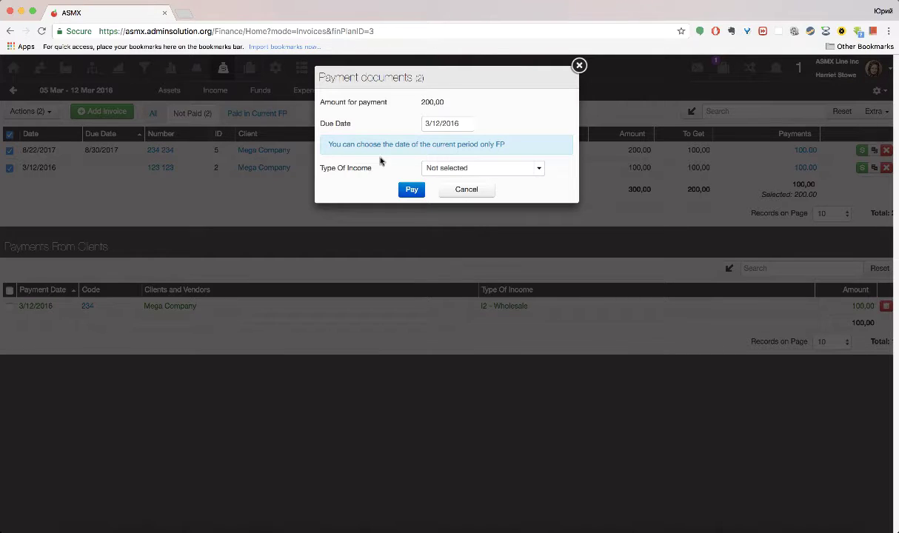
left_click(506, 172)
left_click(481, 208)
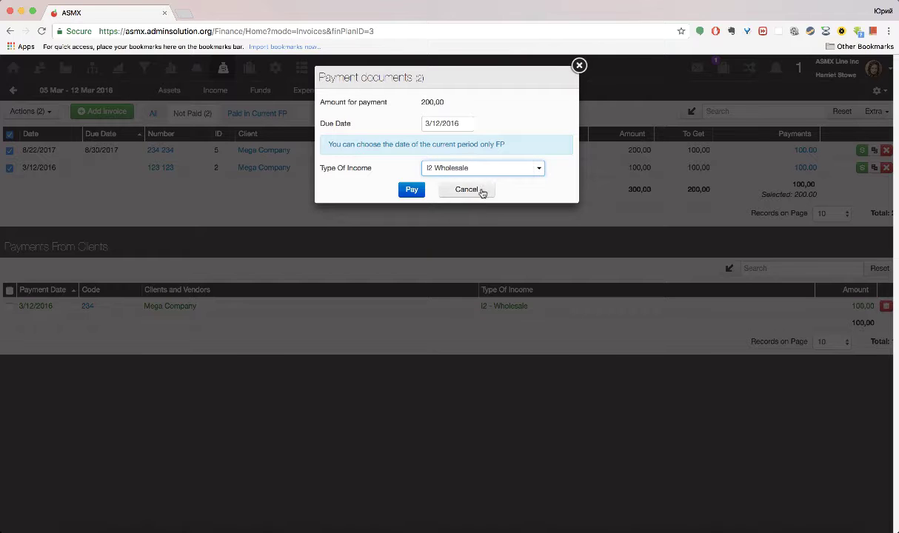
left_click(411, 191)
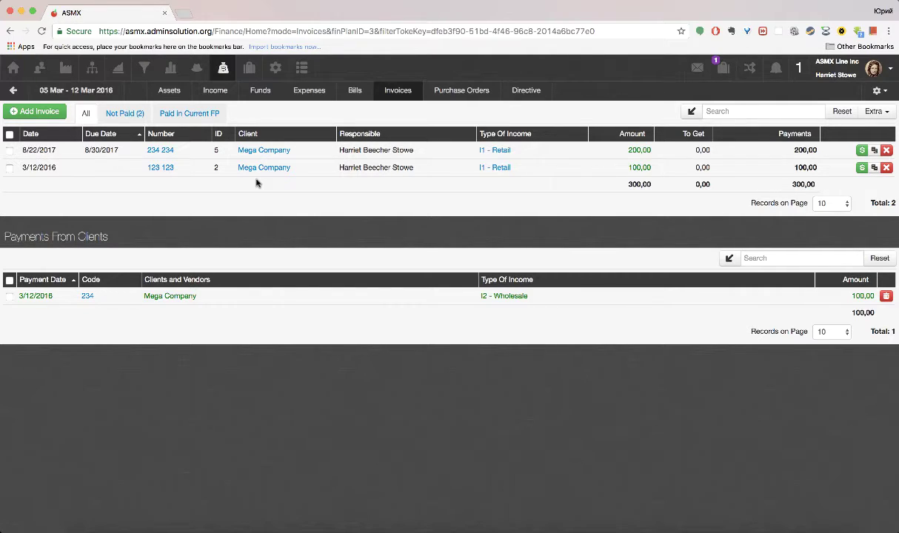
Expand the filters of Payments From Clients and delete all the payments listed there.
left_click(728, 261)
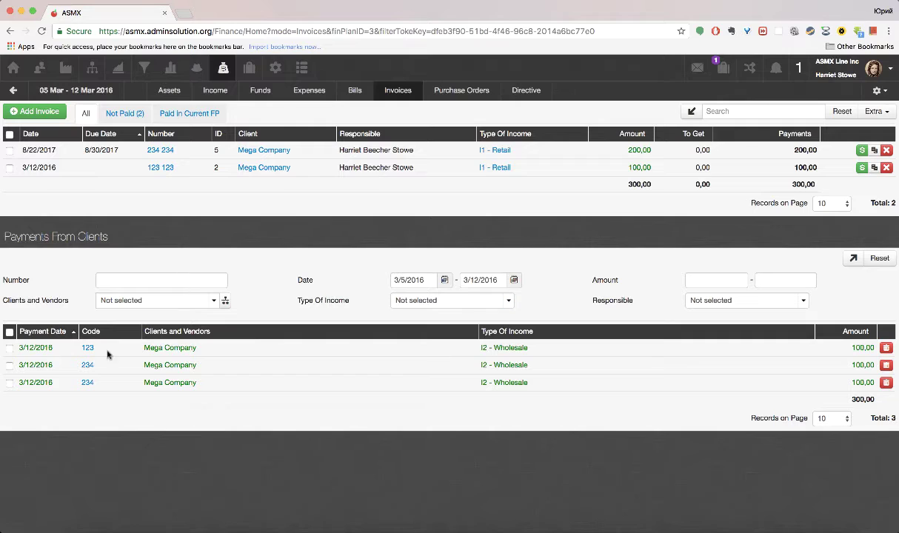
left_click(9, 332)
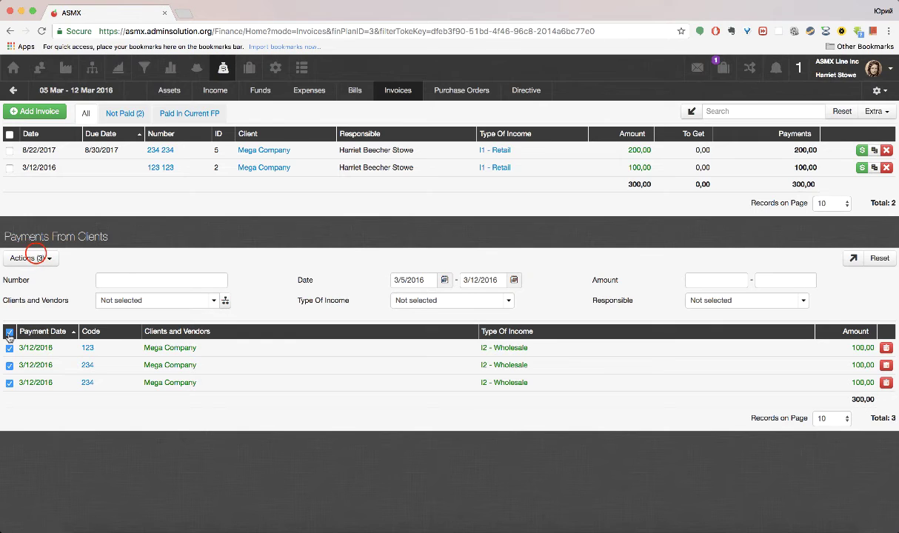
left_click(37, 258)
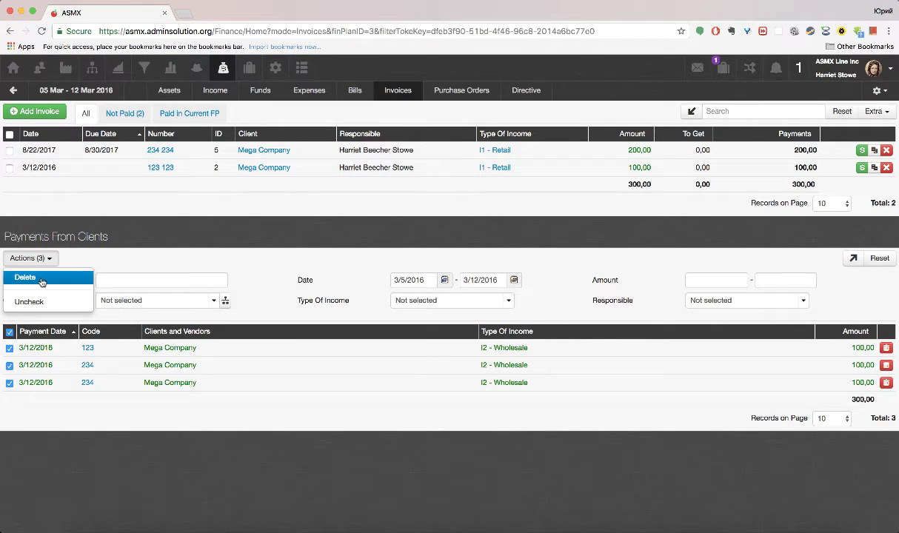